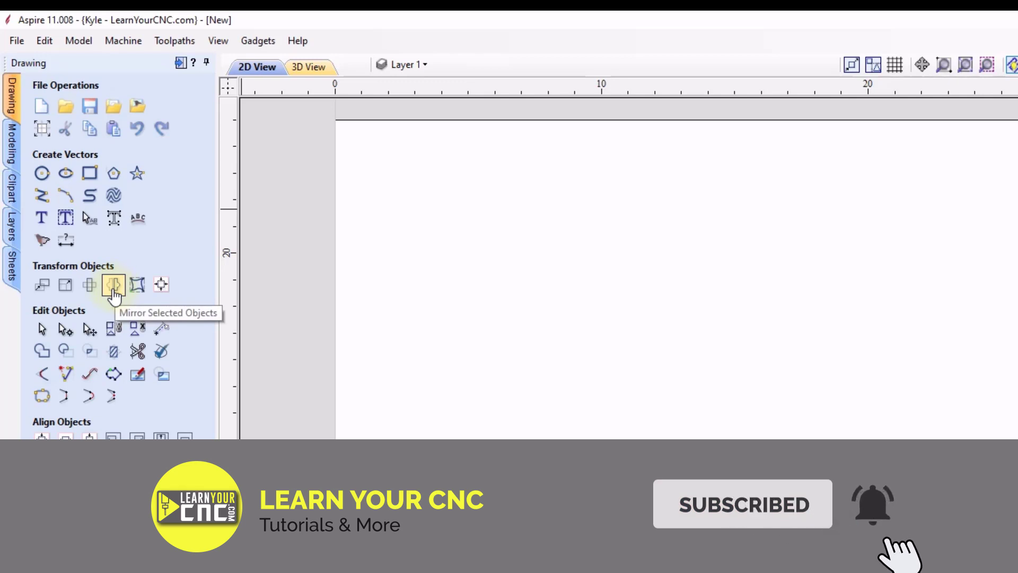
- Open Mirror Selected Objects and box-select the entire shield badge design
{"action": "left_click", "coordinate": [114, 285]}
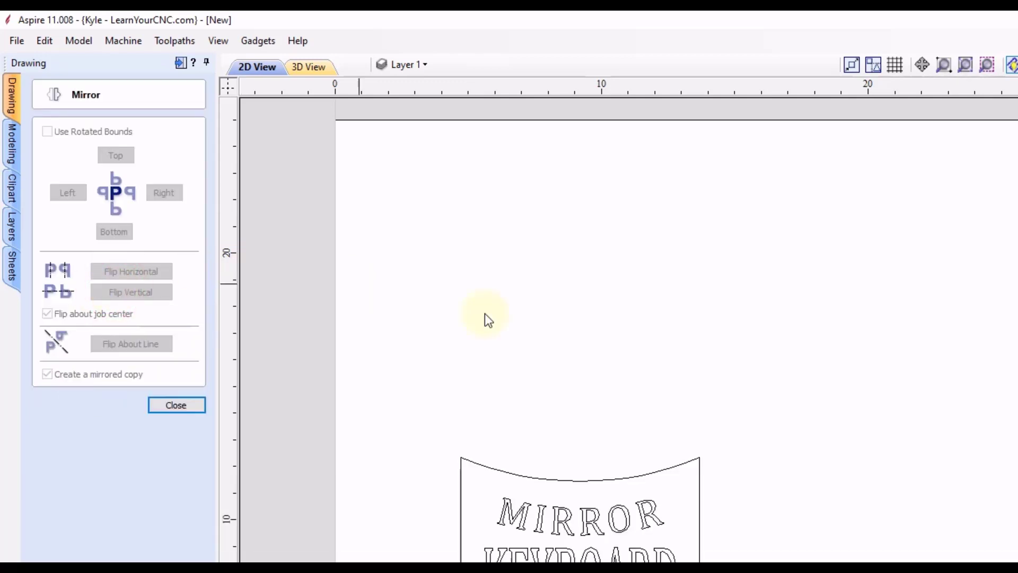
{"action": "left_click_drag", "start_coordinate": [749, 380], "coordinate": [405, 561]}
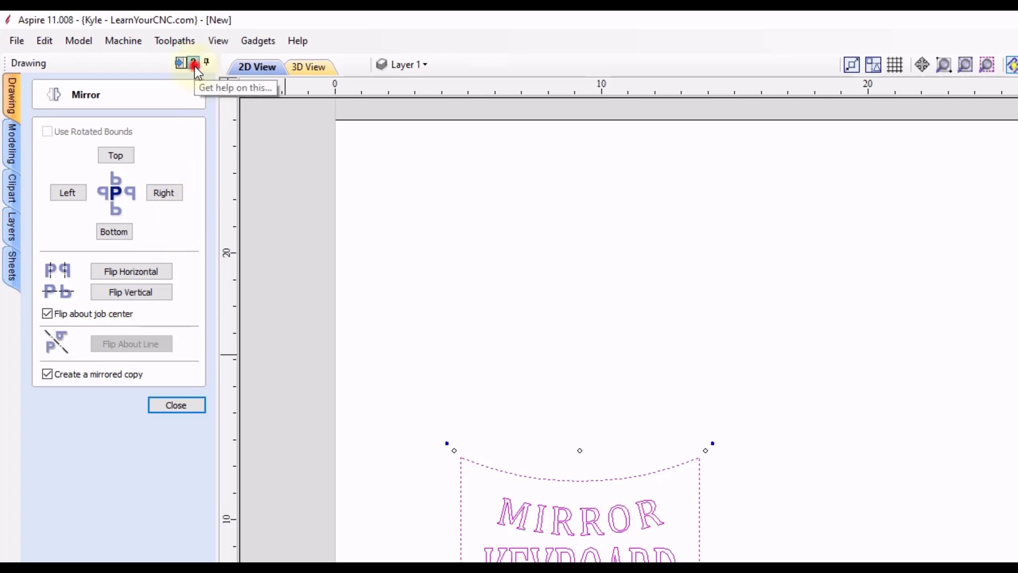
{"action": "left_click", "coordinate": [193, 62]}
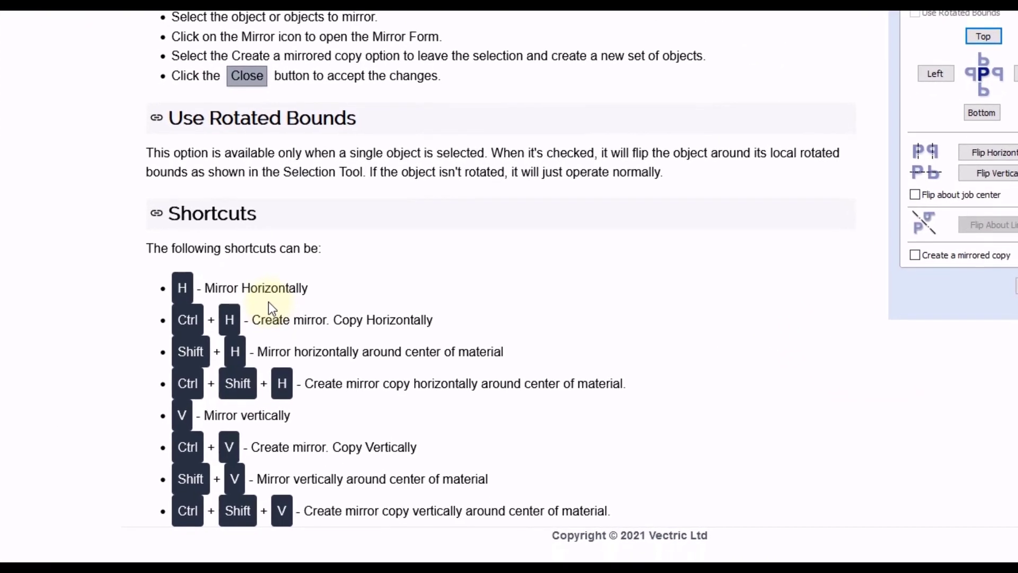
- Highlight the help page's mirror shortcut list, finishing on the copy-vertically shortcut
{"action": "left_click_drag", "start_coordinate": [206, 286], "coordinate": [558, 509]}
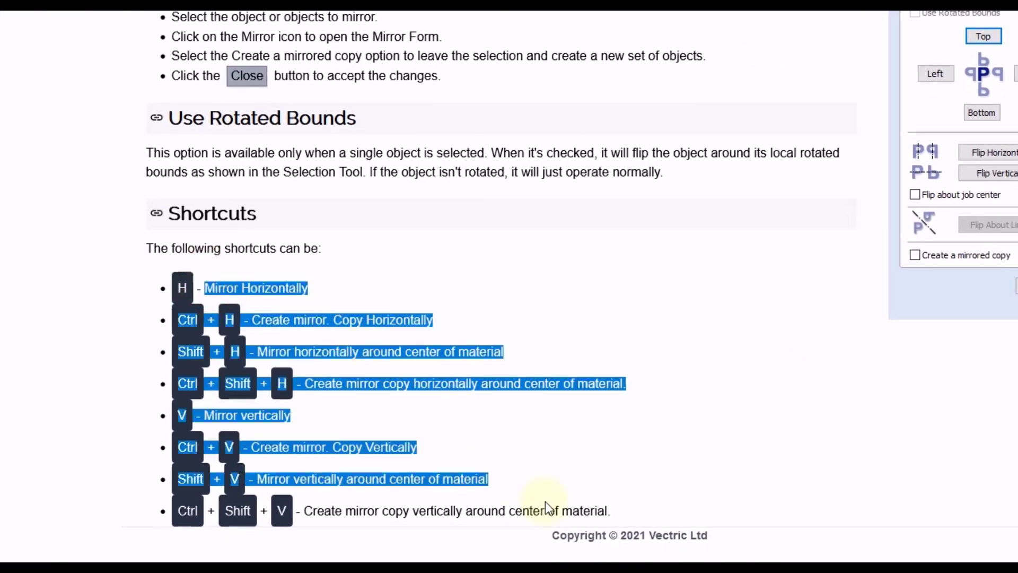
{"action": "left_click", "coordinate": [334, 282]}
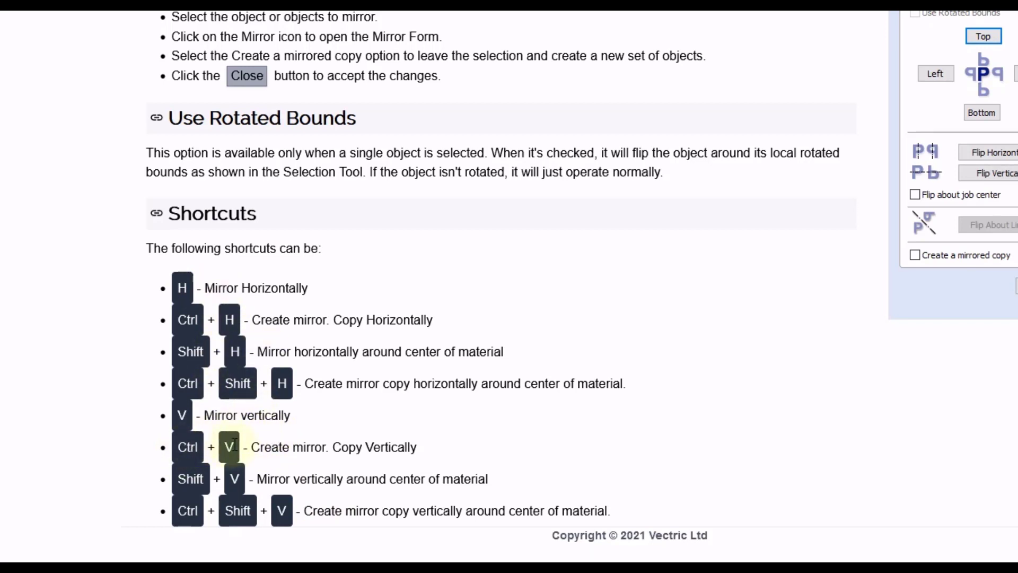
{"action": "left_click_drag", "start_coordinate": [251, 447], "coordinate": [422, 448]}
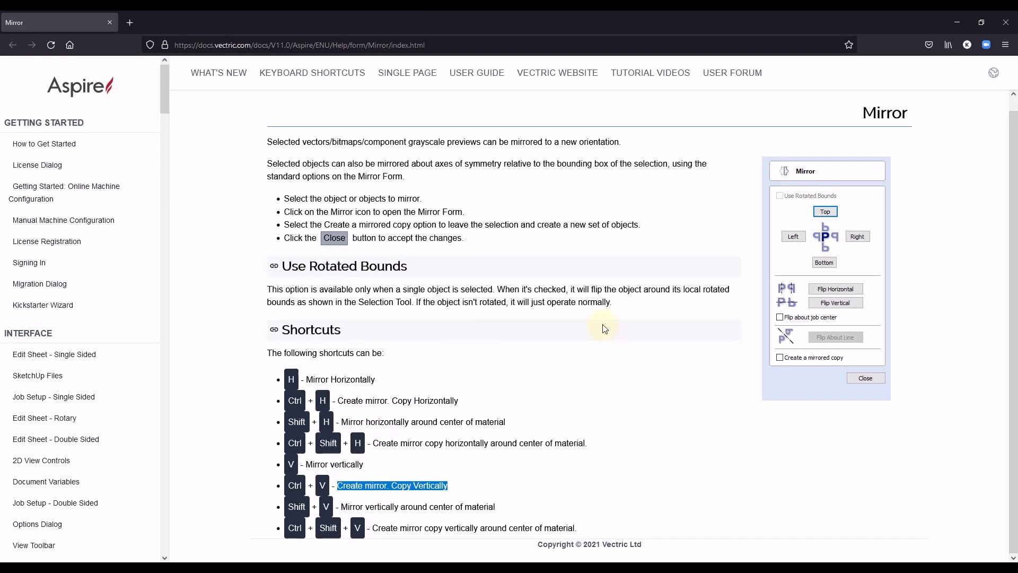
- Return to Aspire, close the Mirror form, and reselect the whole badge
{"action": "left_click", "coordinate": [956, 23]}
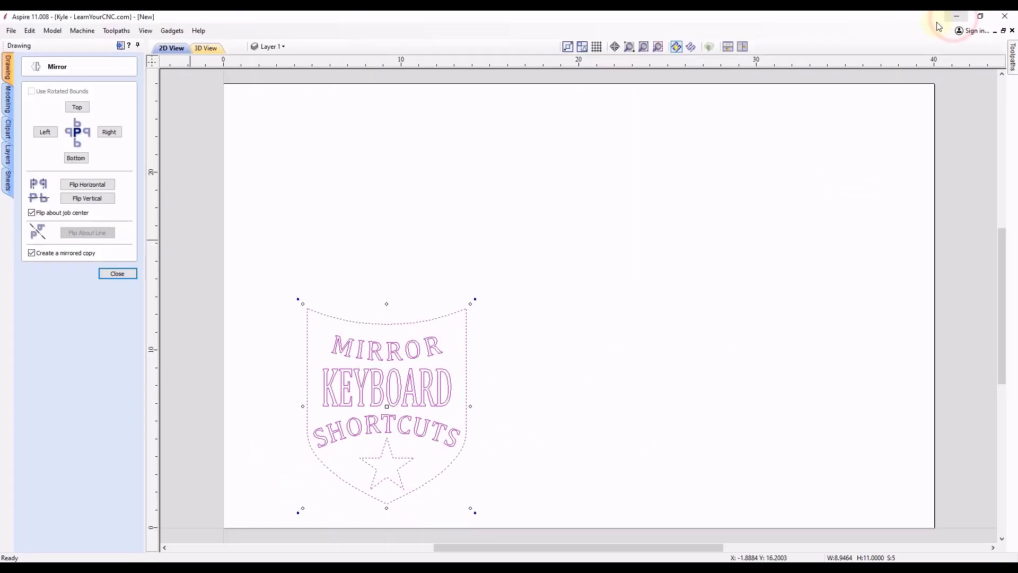
{"action": "left_click", "coordinate": [104, 276]}
{"action": "left_click", "coordinate": [448, 281]}
{"action": "mouse_move", "coordinate": [492, 279]}
{"action": "left_mouse_down"}
{"action": "mouse_move", "coordinate": [310, 462]}
{"action": "mouse_move", "coordinate": [291, 515]}
{"action": "left_mouse_up"}
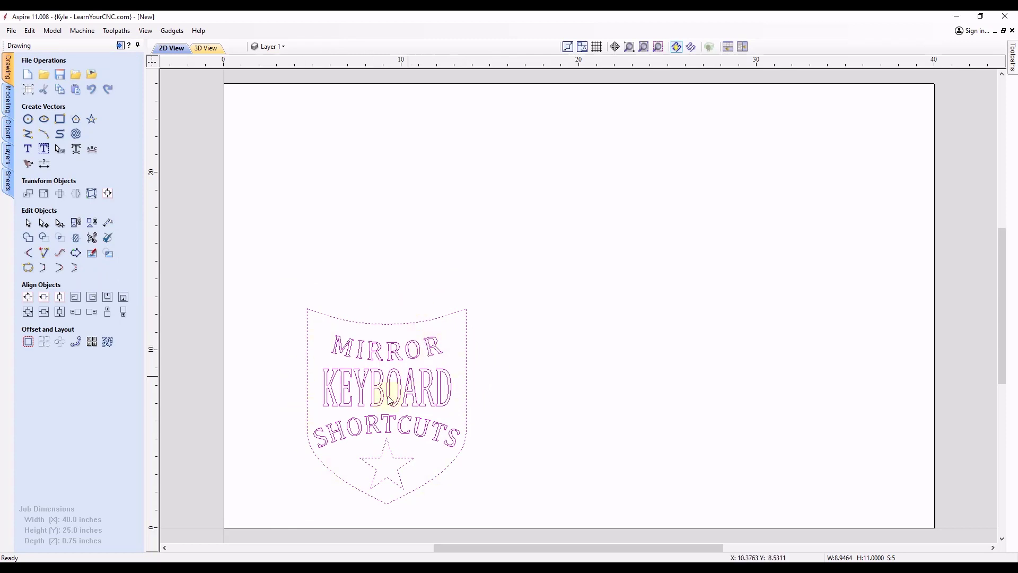
- Flip the badge horizontally with H and undo, then flip vertically twice with V
{"action": "key", "text": "h"}
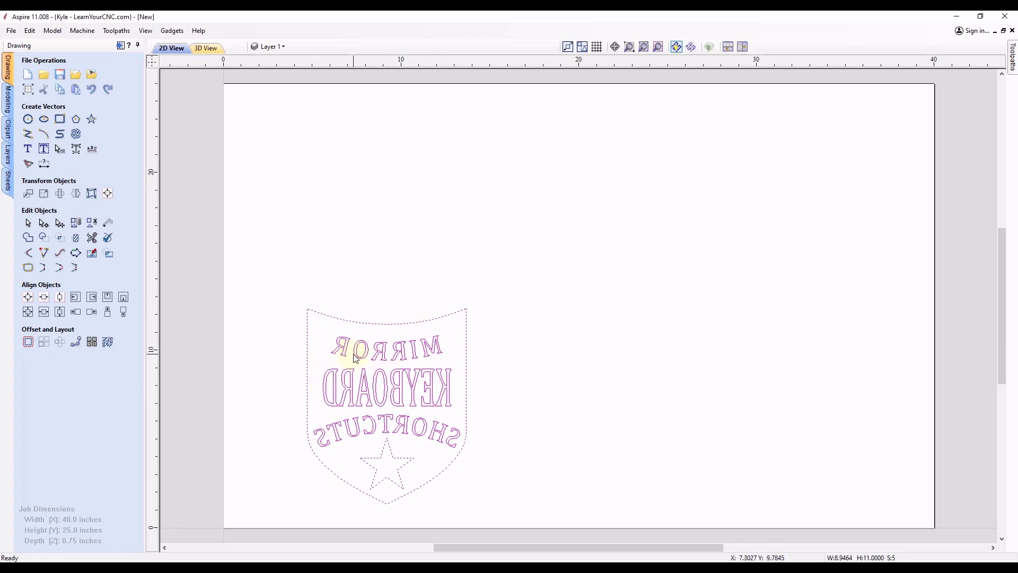
{"action": "left_click", "coordinate": [92, 88]}
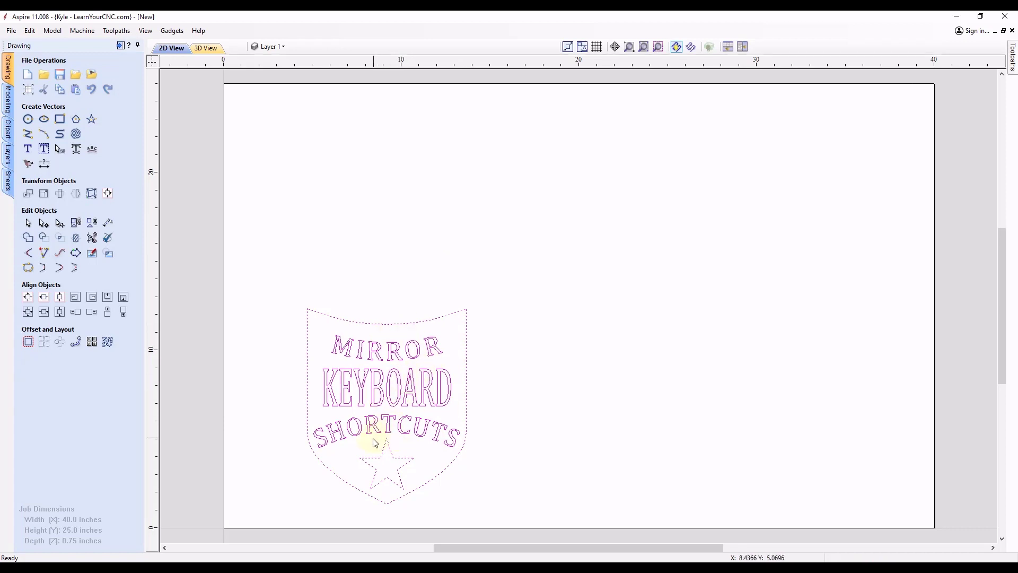
{"action": "left_click", "coordinate": [386, 317]}
{"action": "key", "text": "v"}
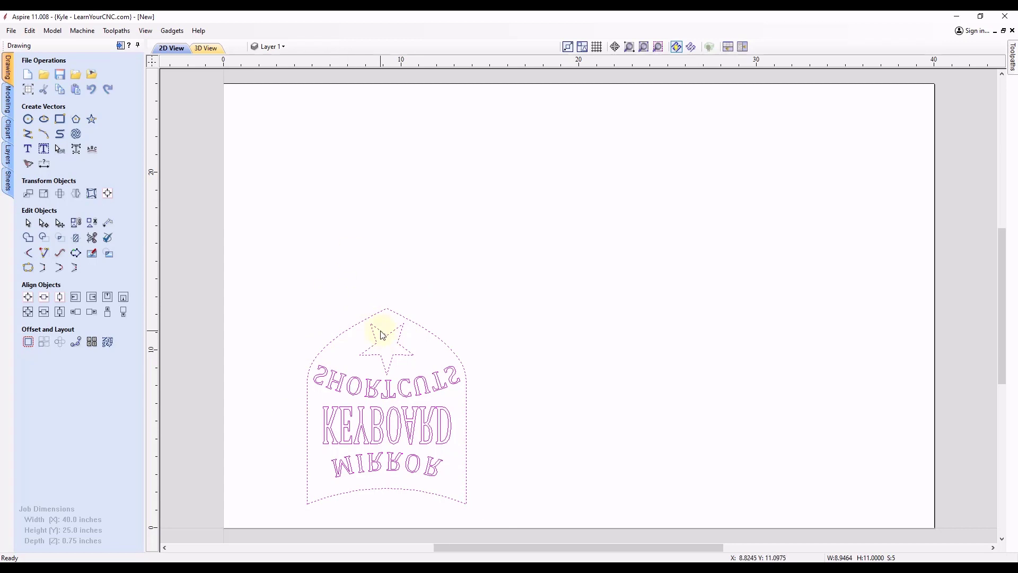
{"action": "key", "text": "v"}
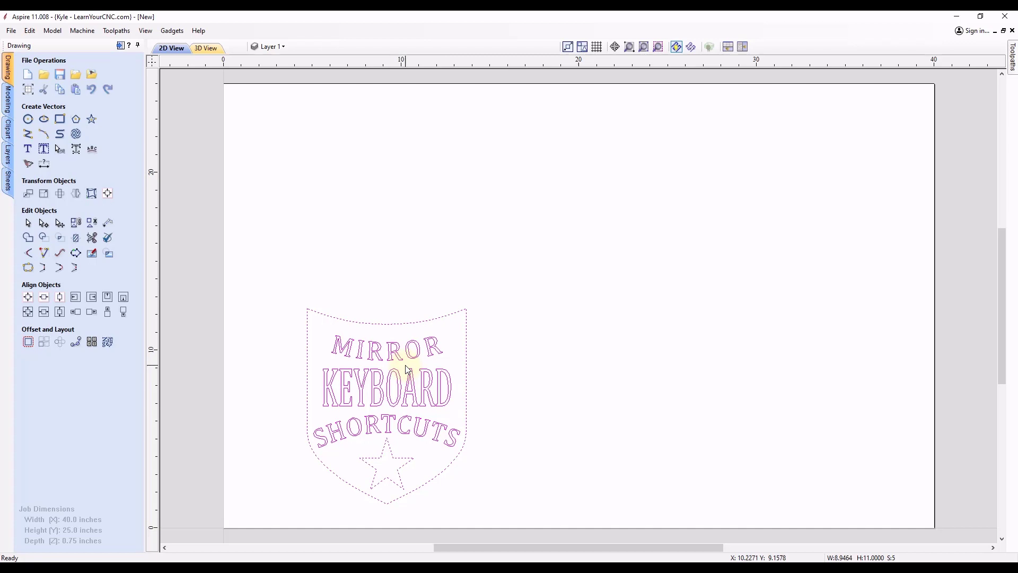
{"action": "key", "text": "ctrl+h"}
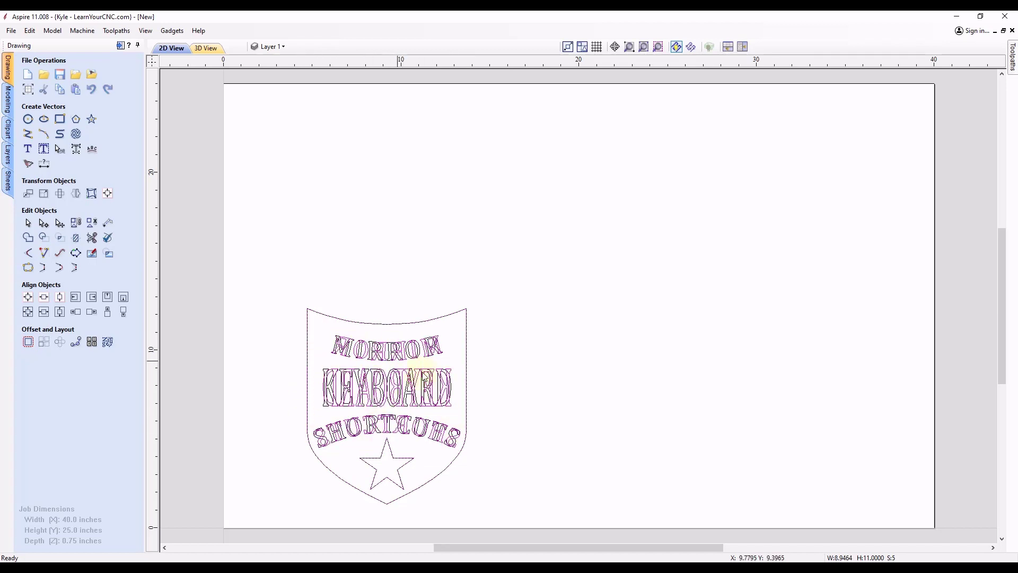
{"action": "left_click", "coordinate": [368, 387]}
{"action": "left_click_drag", "start_coordinate": [367, 387], "coordinate": [516, 374]}
{"action": "key", "text": "h"}
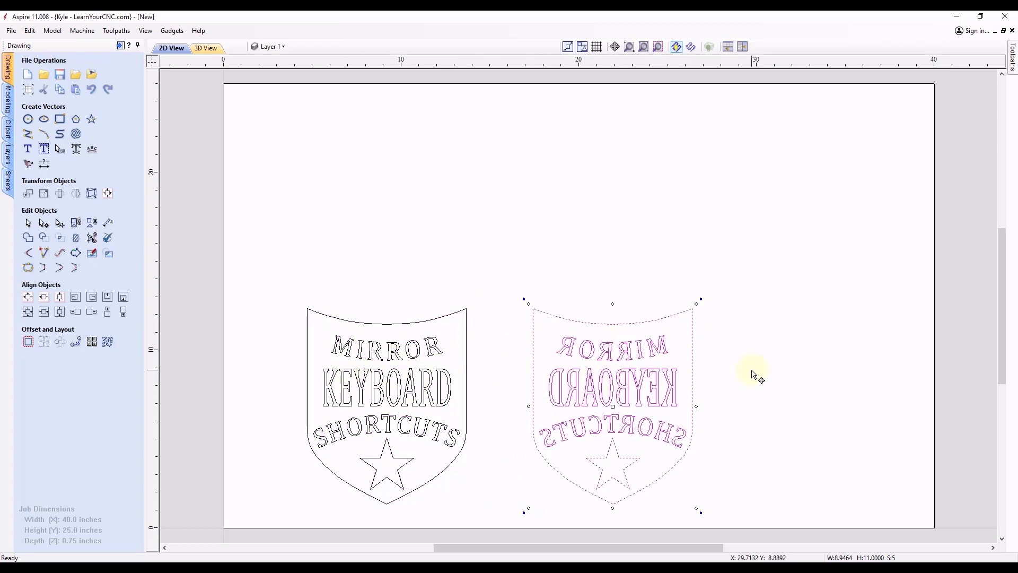
{"action": "left_click", "coordinate": [92, 88]}
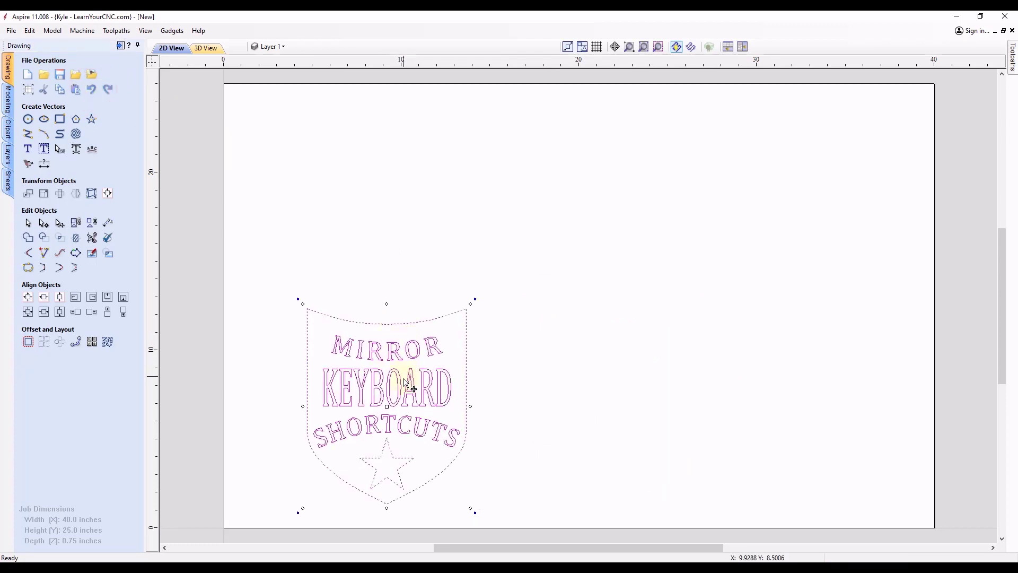
{"action": "key", "text": "ctrl+v"}
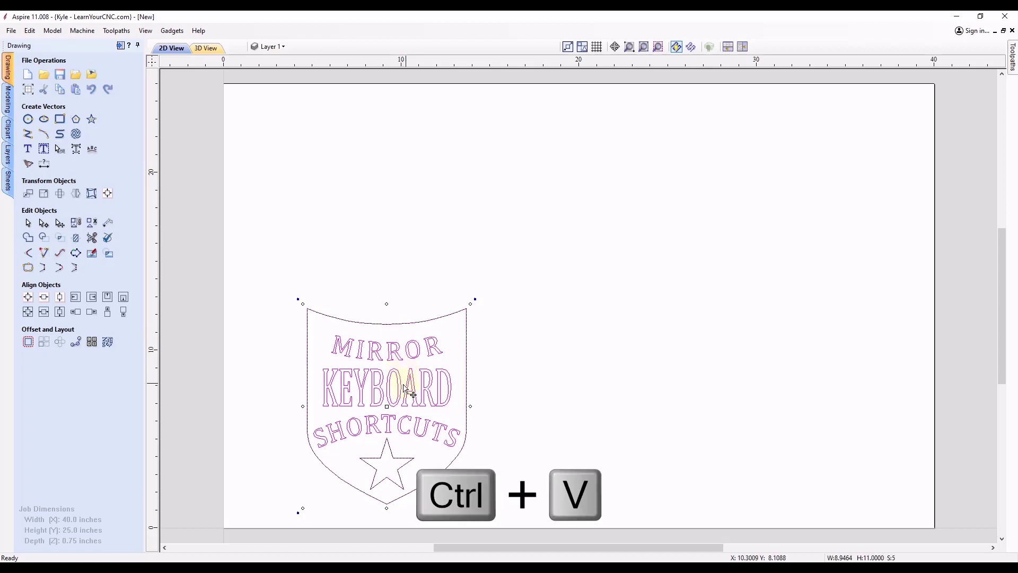
{"action": "left_click_drag", "start_coordinate": [388, 385], "coordinate": [556, 385]}
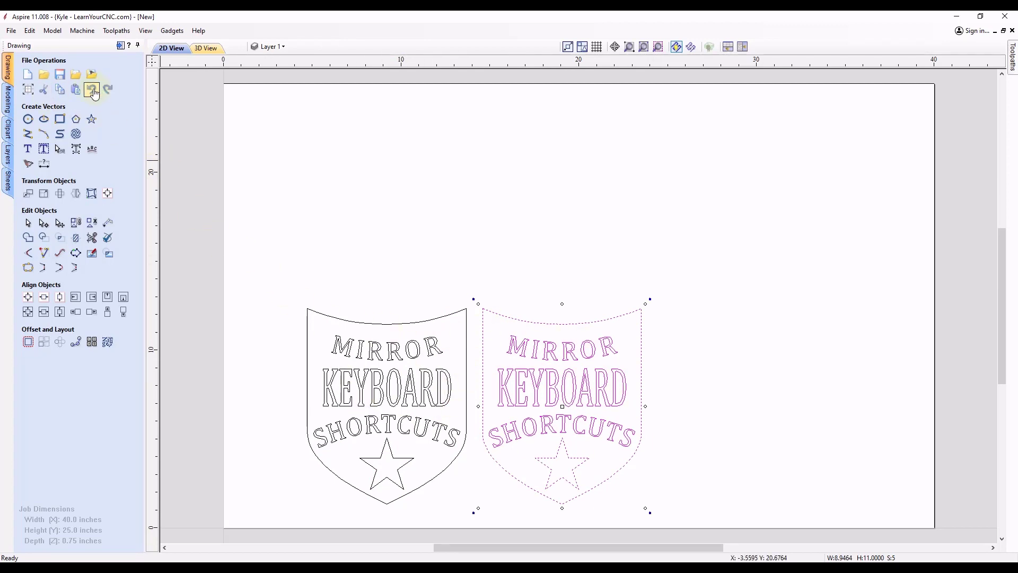
{"action": "left_click", "coordinate": [92, 92]}
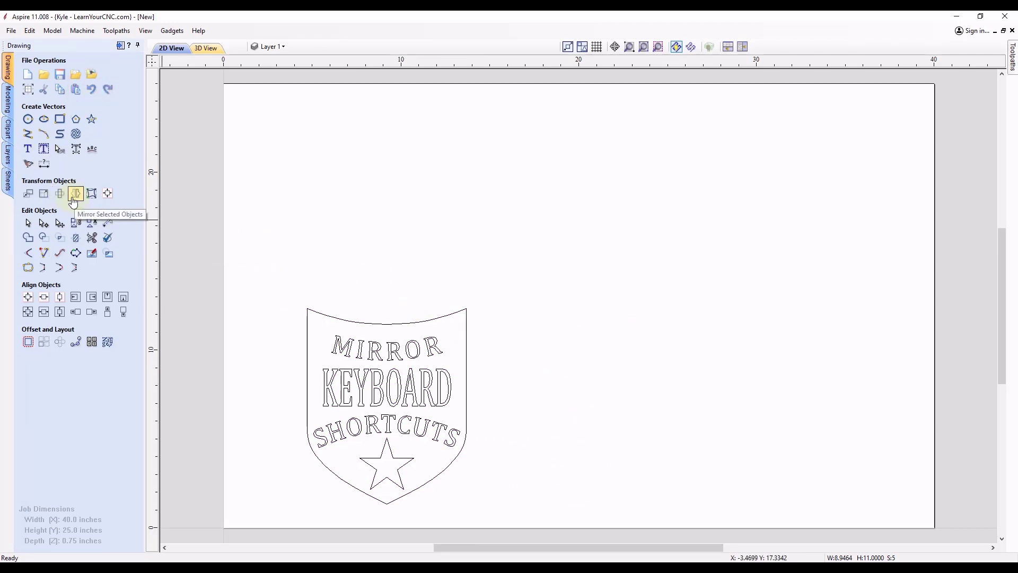
{"action": "left_click_drag", "start_coordinate": [488, 284], "coordinate": [276, 513]}
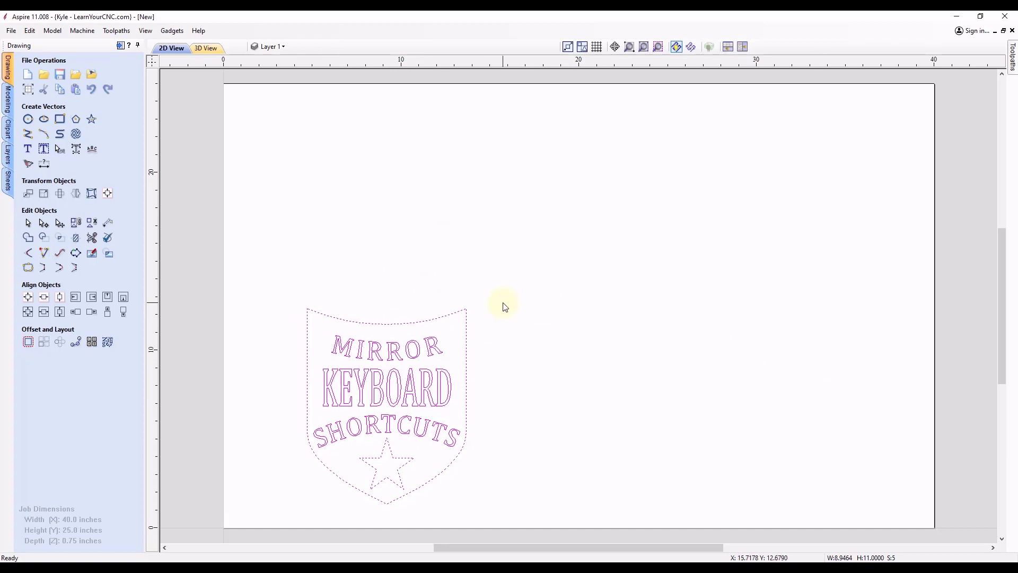
{"action": "key", "text": "shift+h"}
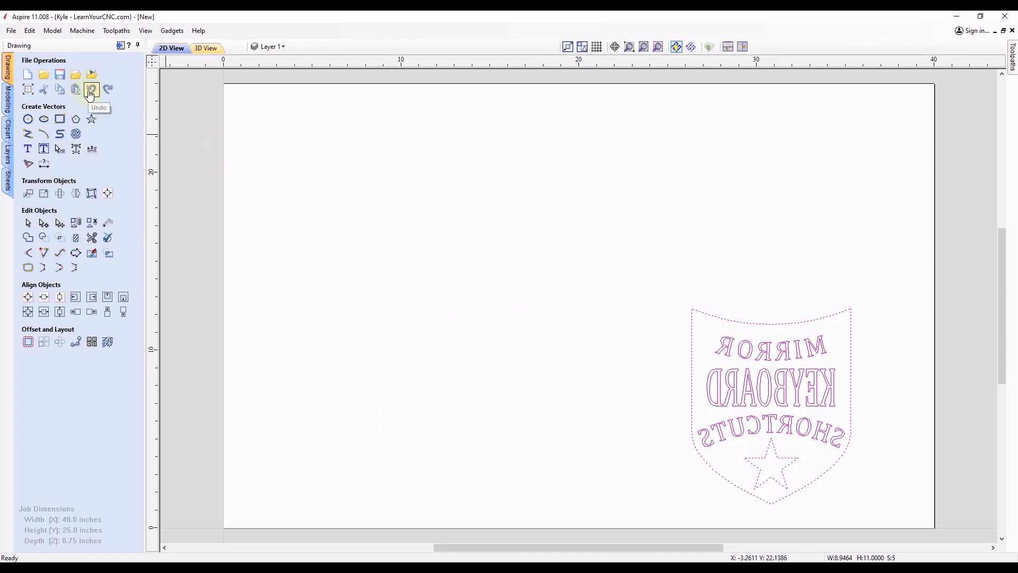
{"action": "left_click", "coordinate": [92, 89]}
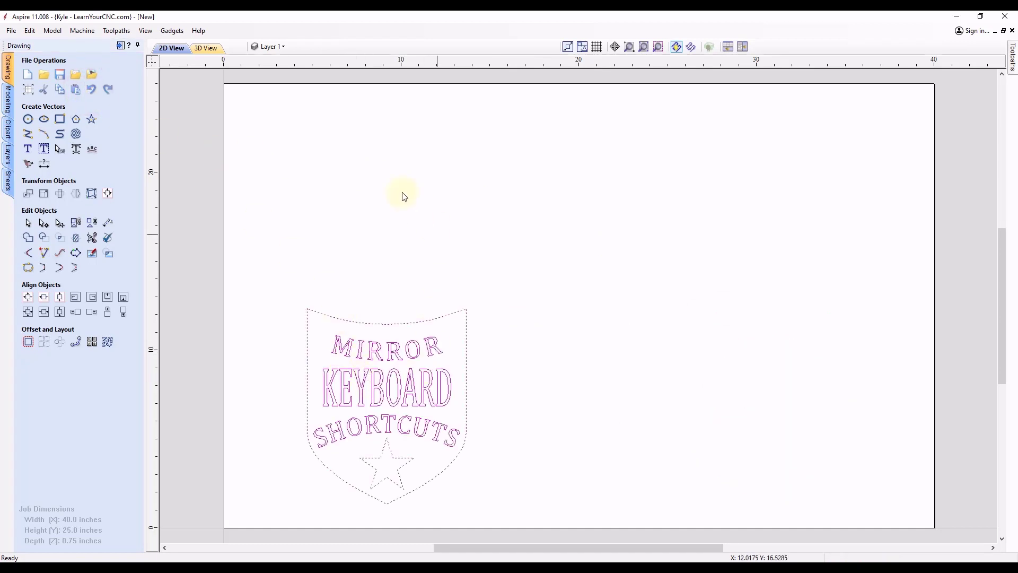
{"action": "key", "text": "shift+v"}
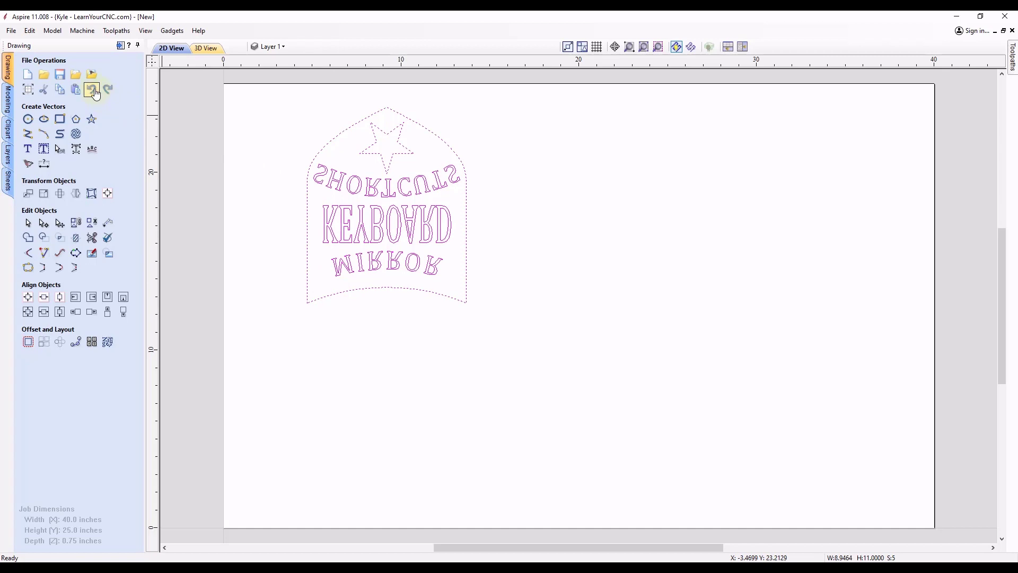
{"action": "left_click", "coordinate": [91, 89]}
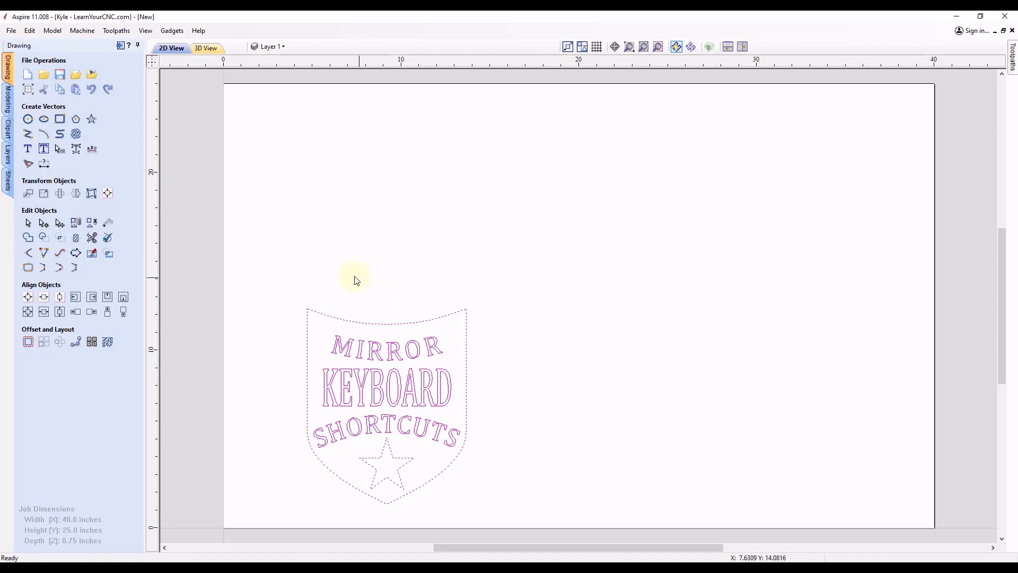
- Mirror a badge copy right with Ctrl+Shift+H, then both badges upward with Ctrl+Shift+V
{"action": "key", "text": "ctrl+shift+h"}
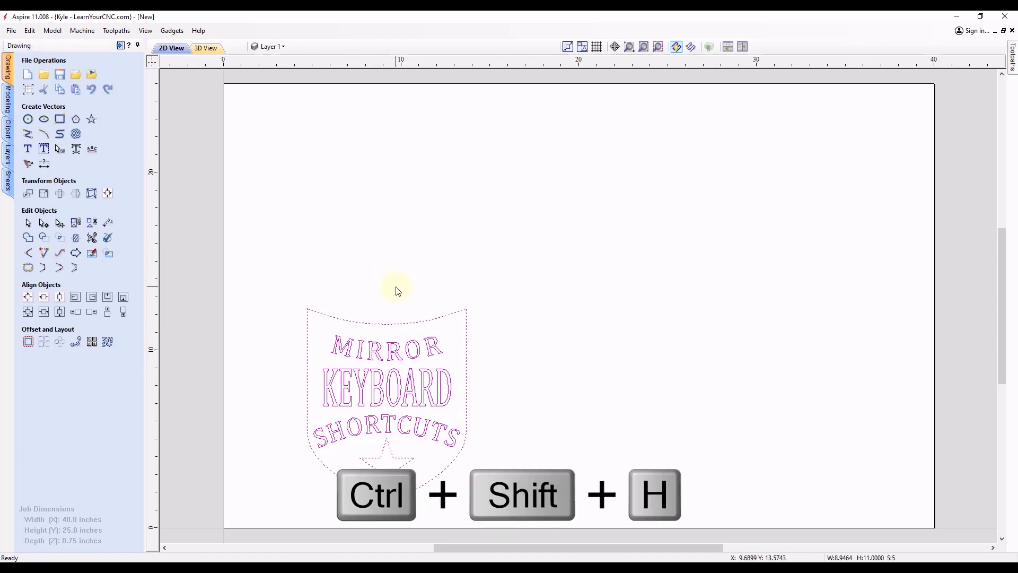
{"action": "key", "text": "ctrl+shift+h"}
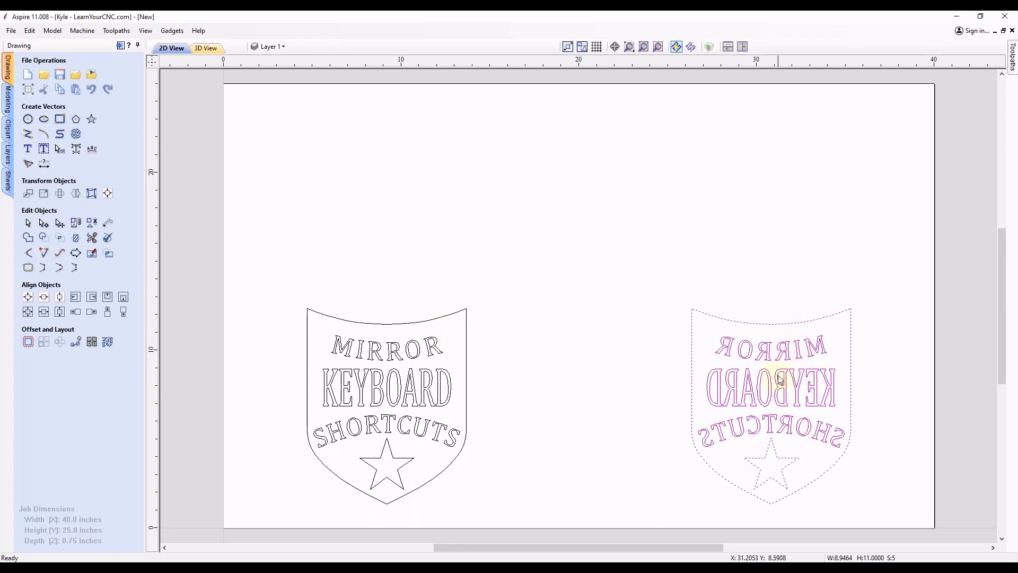
{"action": "left_click", "coordinate": [589, 409]}
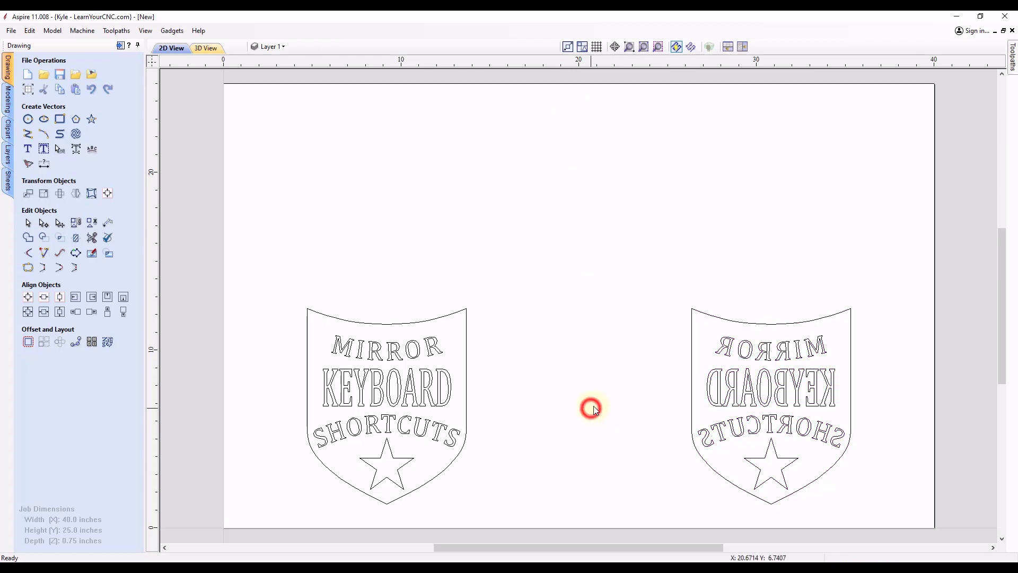
{"action": "mouse_move", "coordinate": [898, 268]}
{"action": "left_mouse_down"}
{"action": "mouse_move", "coordinate": [767, 342]}
{"action": "mouse_move", "coordinate": [247, 519]}
{"action": "left_mouse_up"}
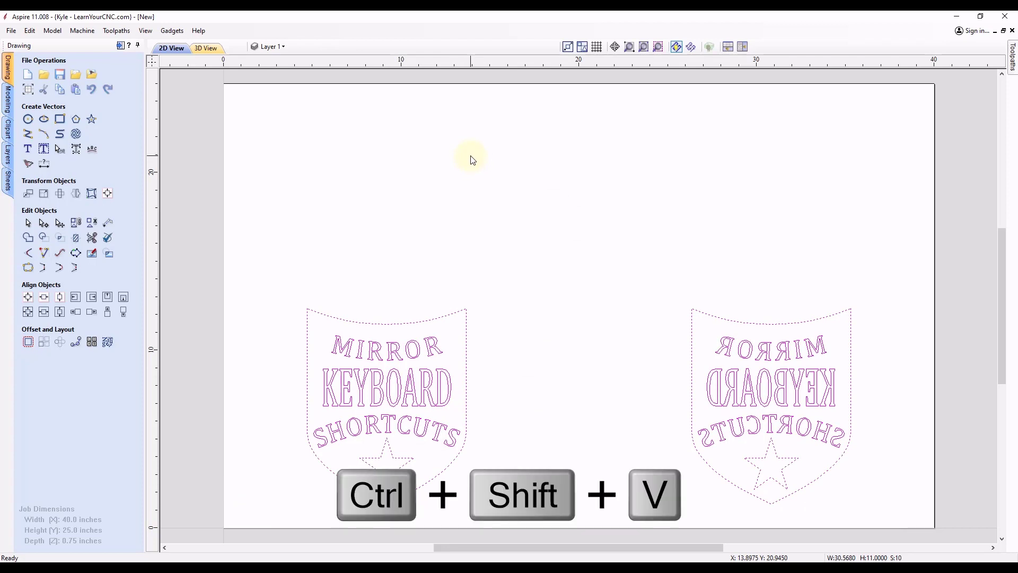
{"action": "key", "text": "ctrl+shift+v"}
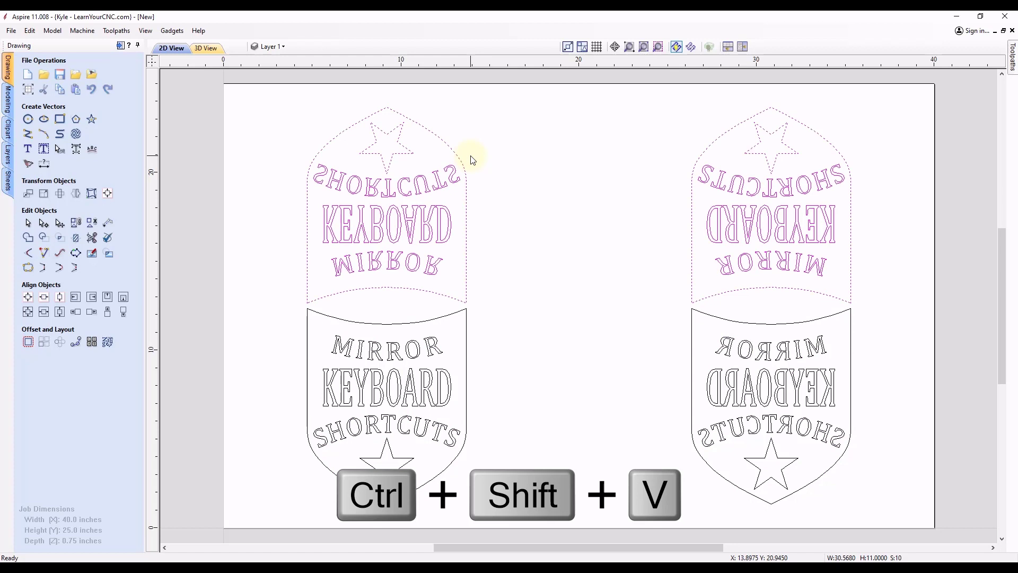